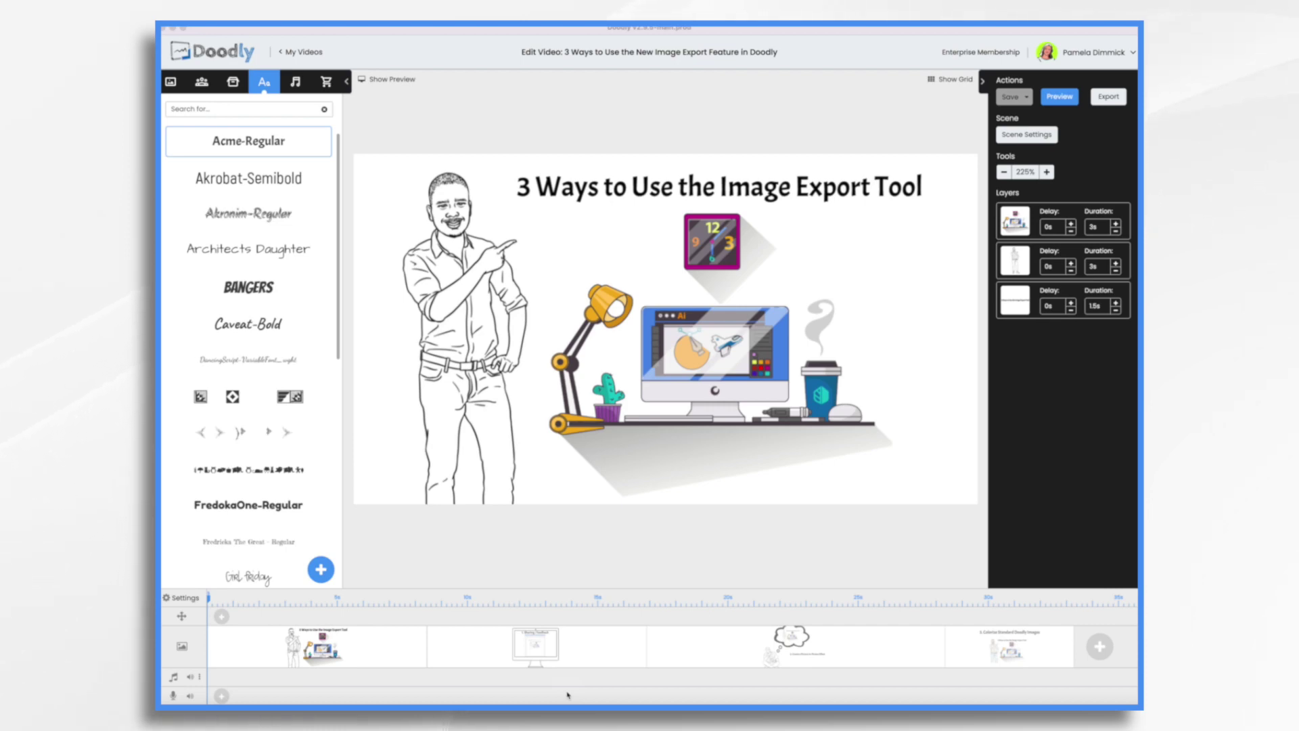
Step: Save the 1. Sharing / Feedback scene as a 480p (854x480) PNG image with background on
left_click(596, 644)
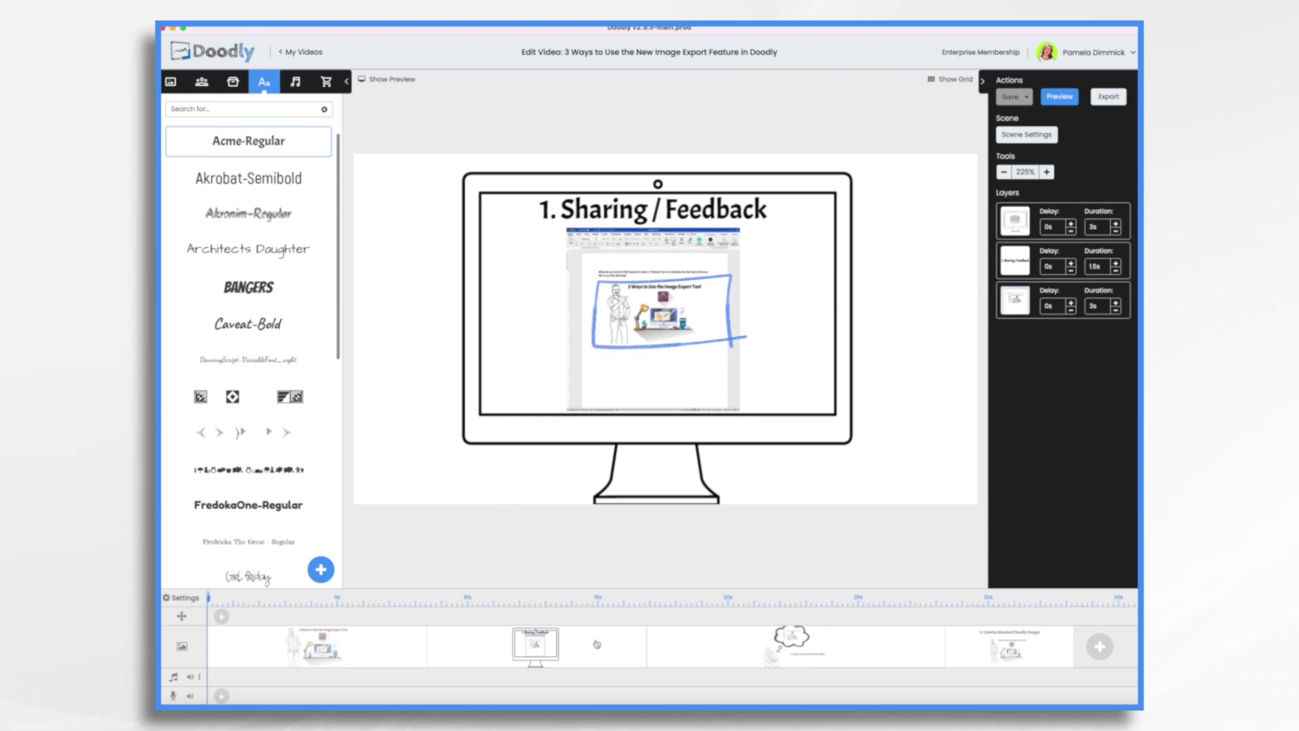
left_click(585, 641)
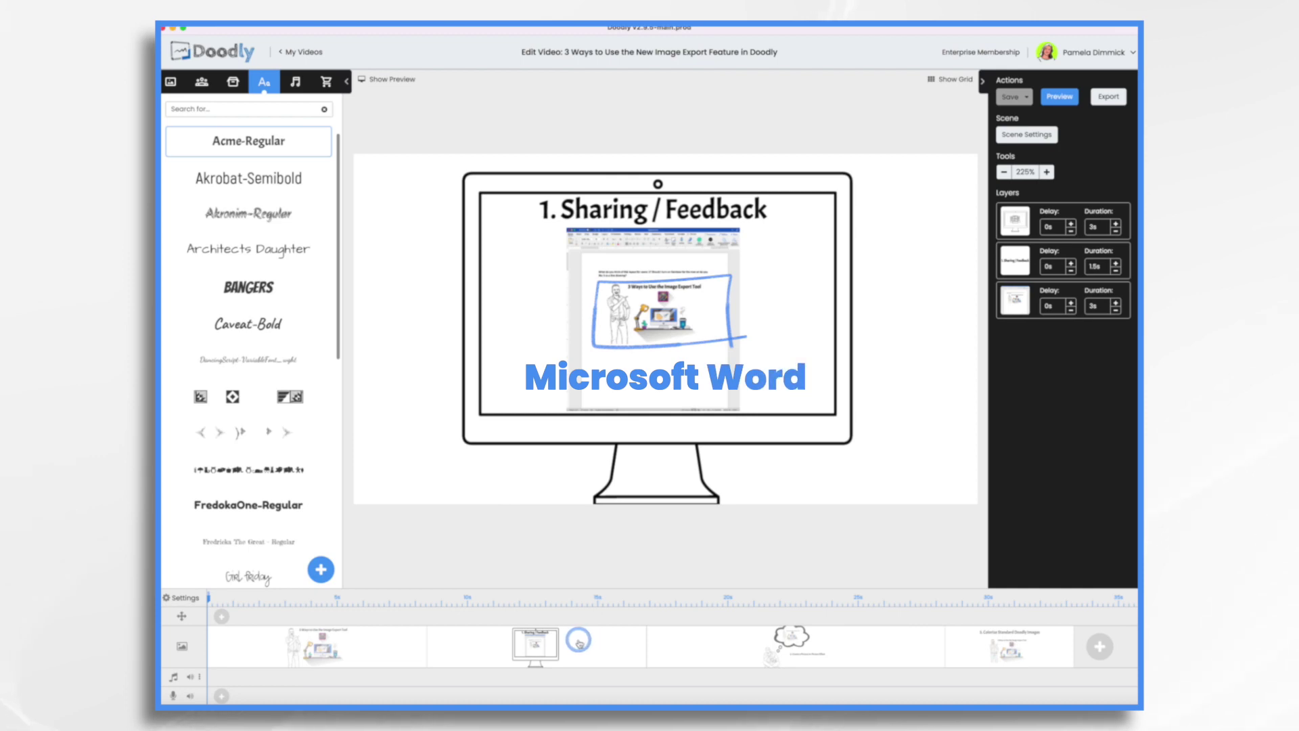
right_click(585, 642)
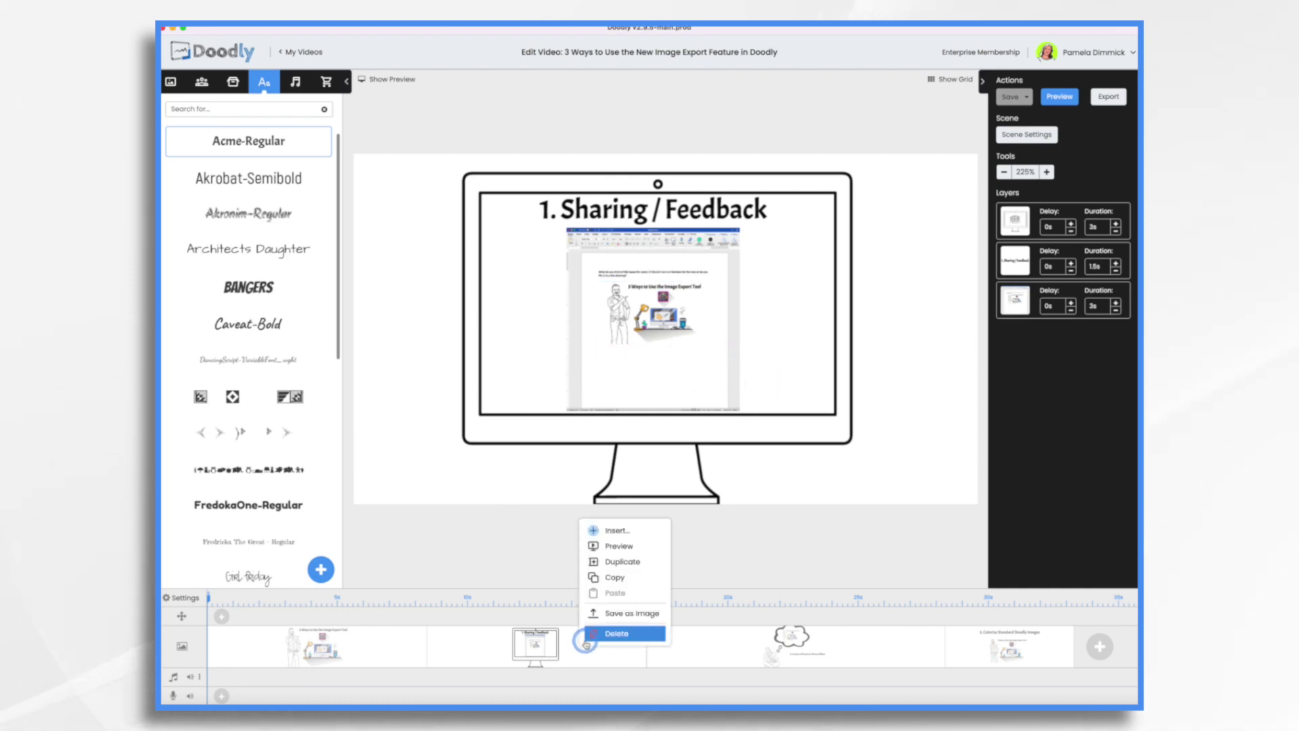
left_click(615, 614)
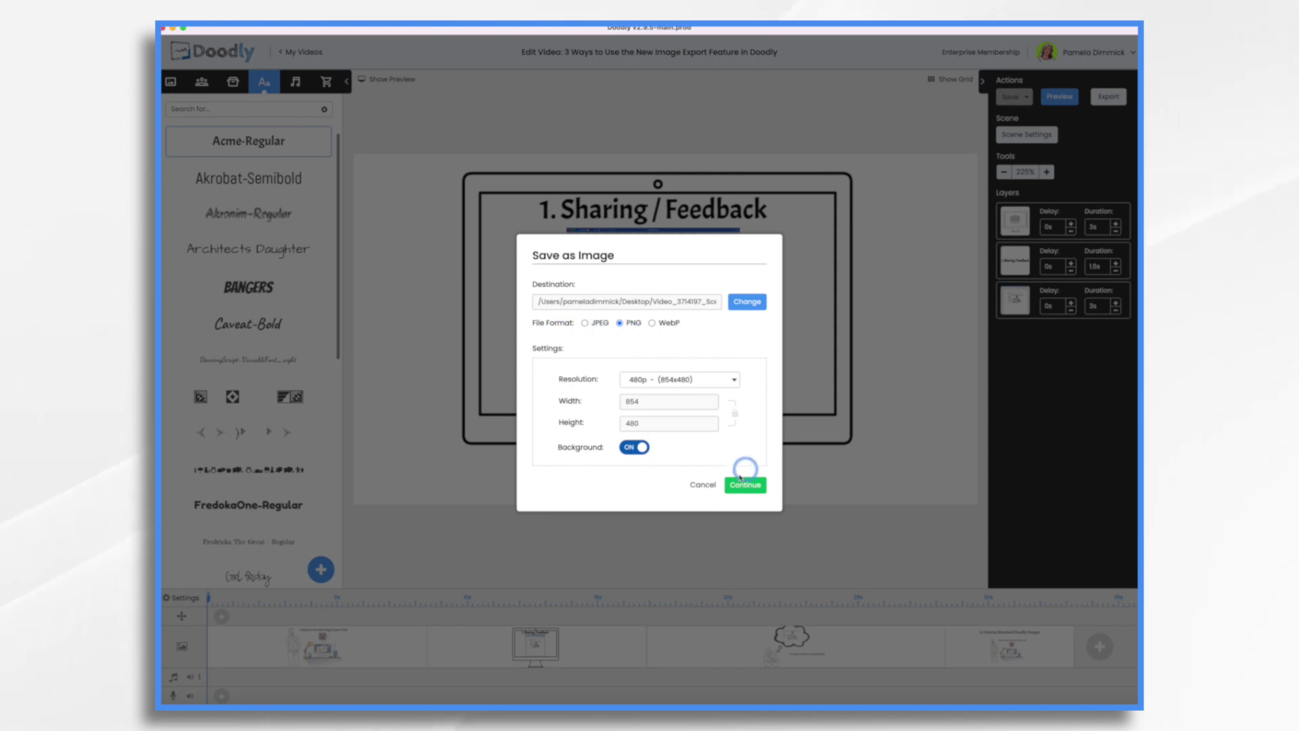
left_click(742, 484)
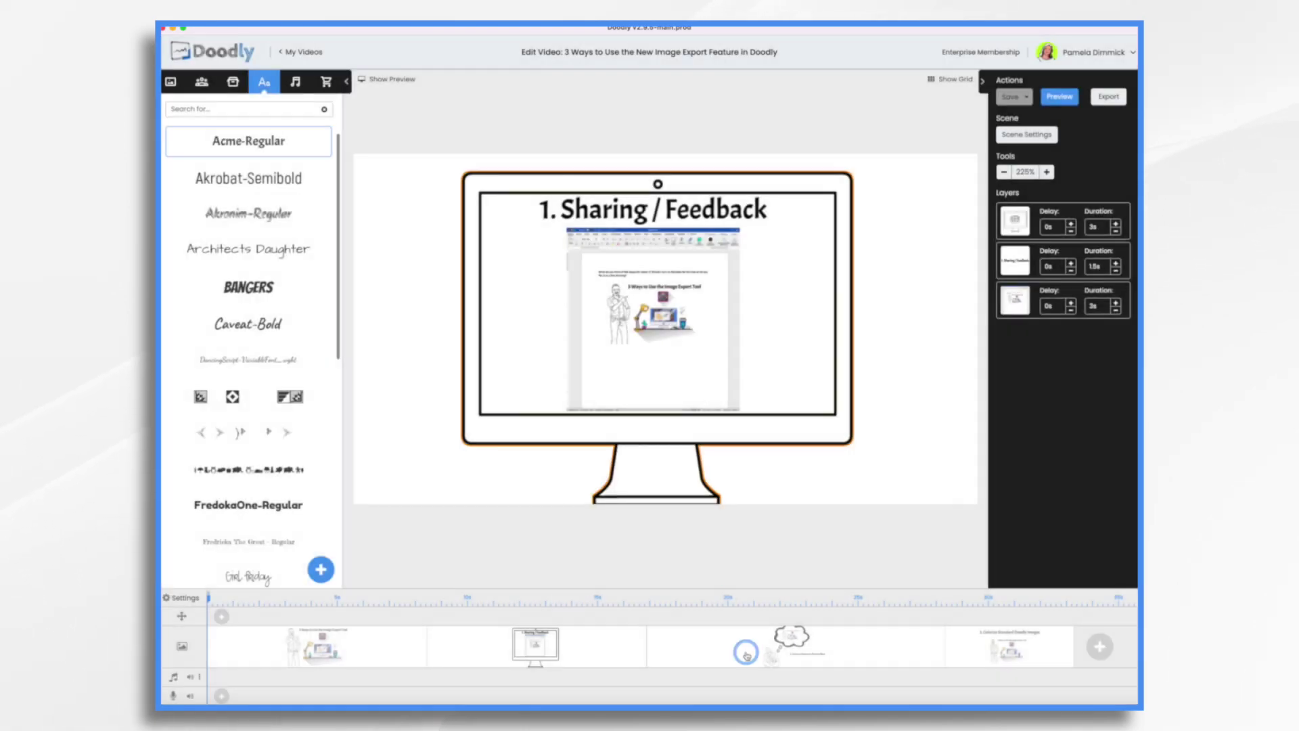
Step: In the Picture-in-Picture scene, nudge the thought-bubble picture slightly up and left
left_click(747, 656)
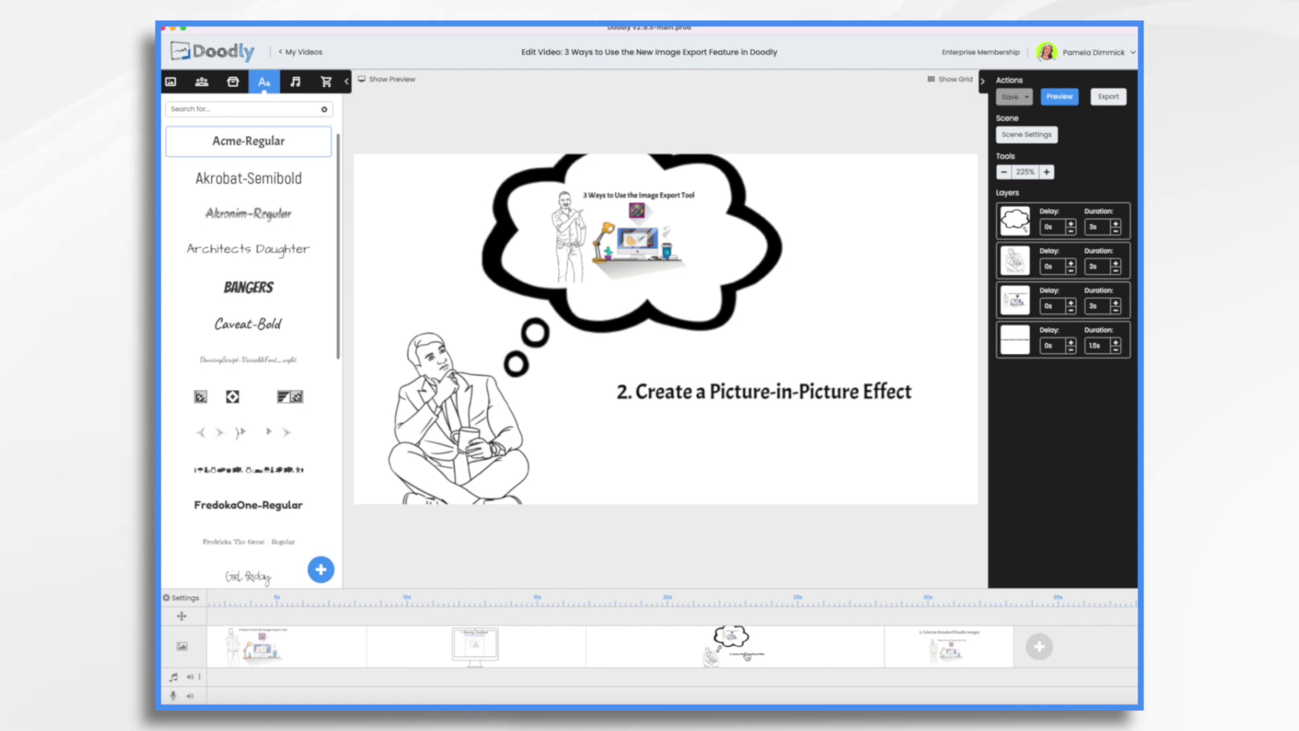
left_click(593, 264)
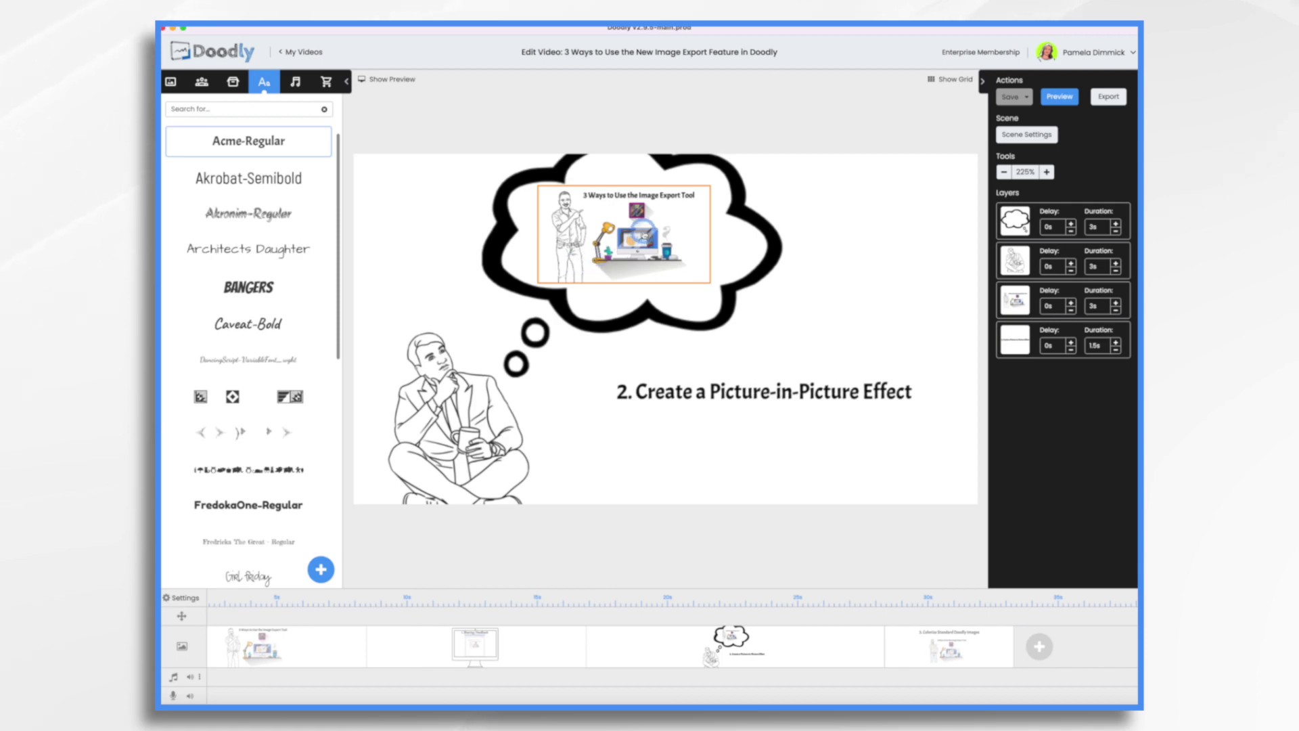
left_click_drag(636, 225, 640, 226)
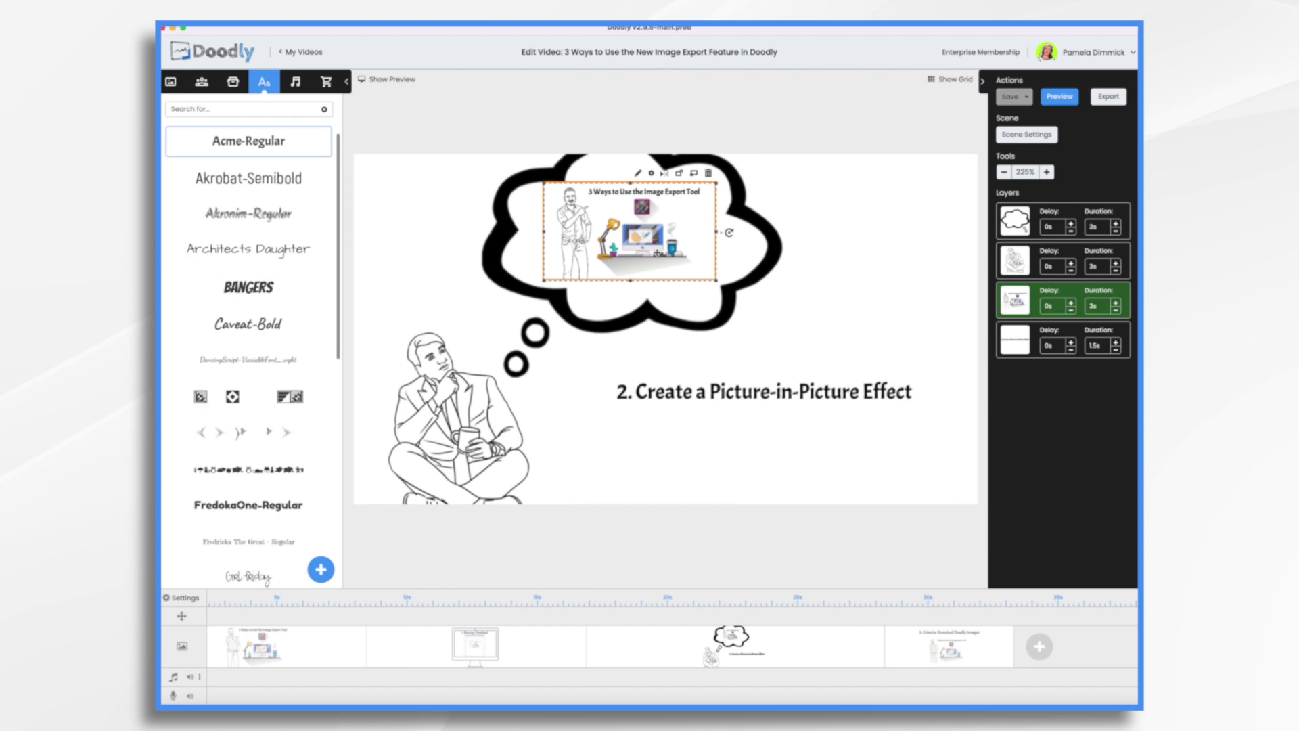
Step: Open the 3. Colorize Standard Doodly Images scene, select the man-and-desk illustration, and bring up Pixelmator Pro
left_click(934, 642)
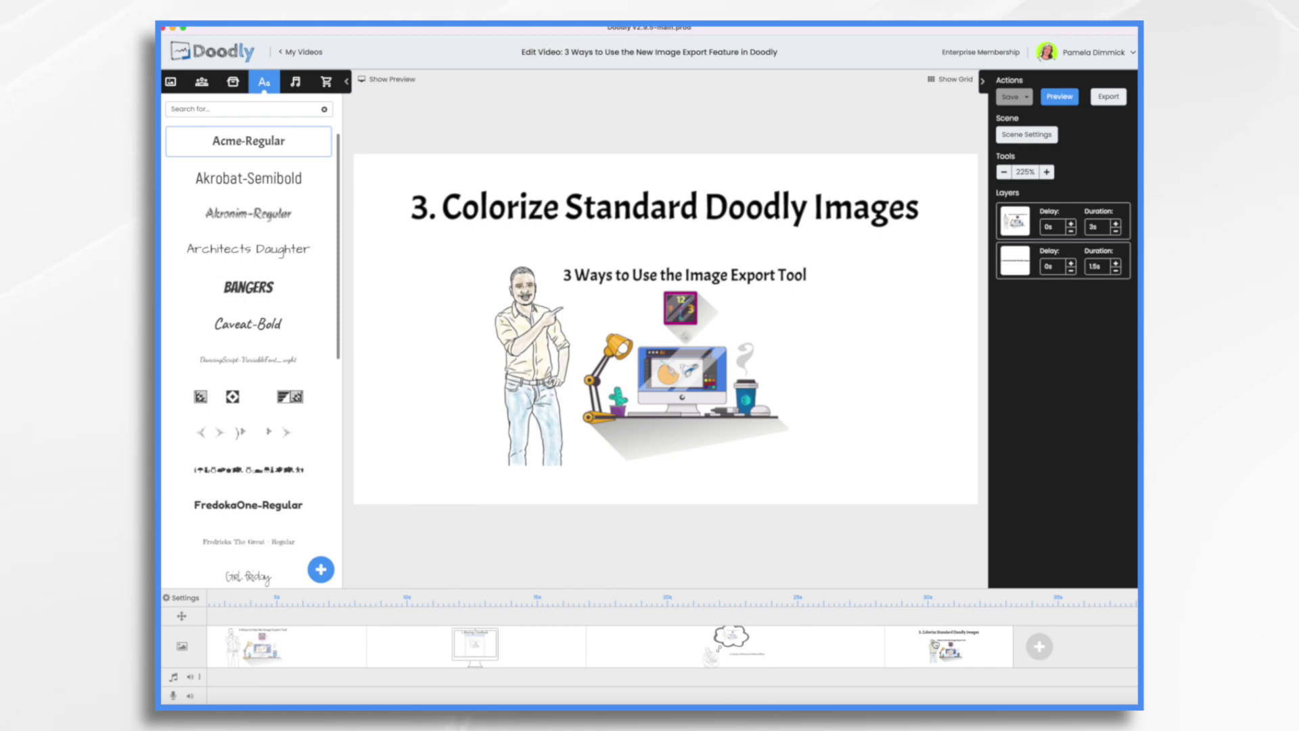
left_click(521, 322)
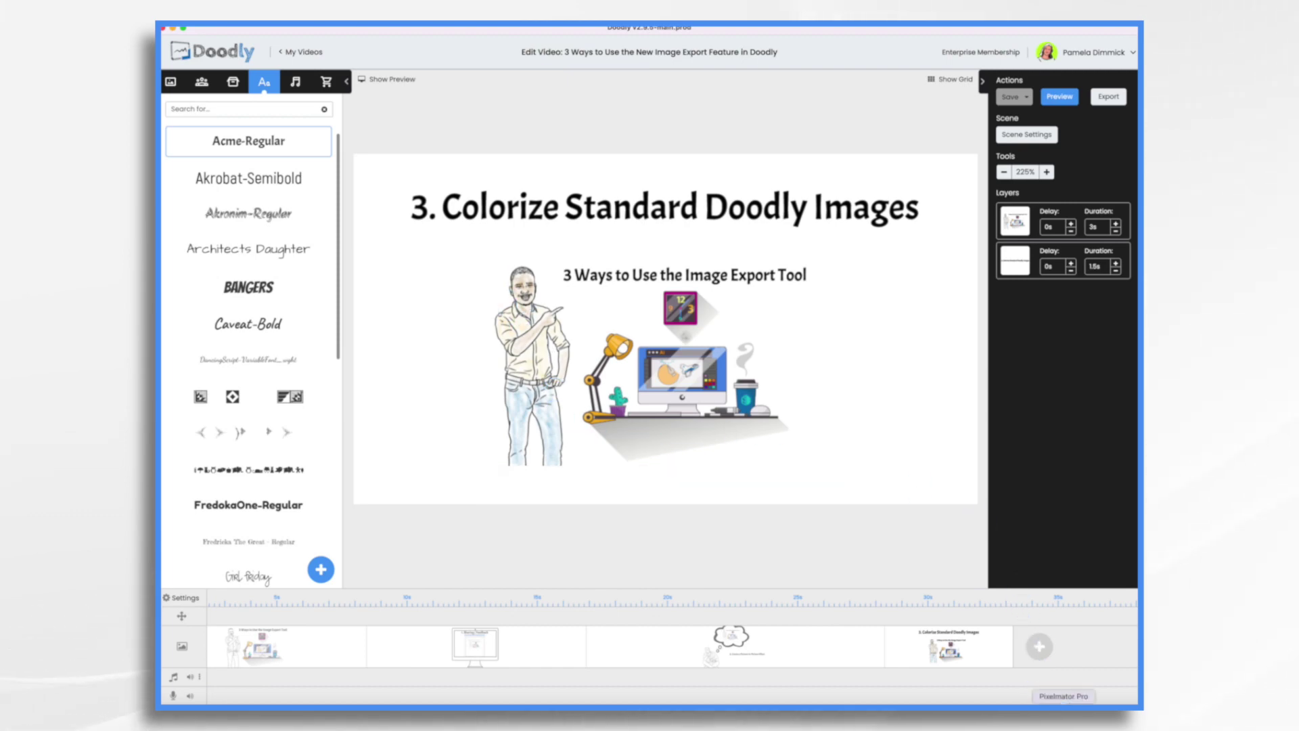
left_click(1064, 702)
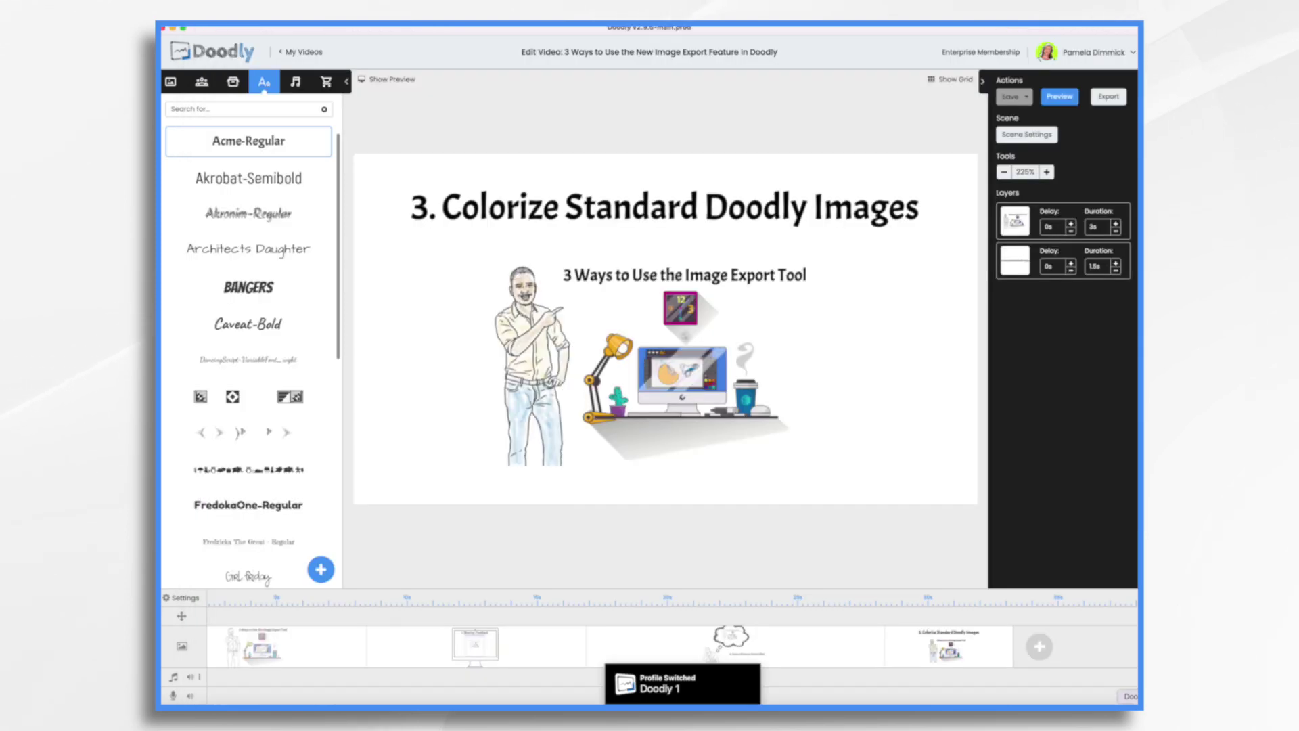
Step: Add a blank scene, then export the car-and-thinking-man scene as a 1080p (1920x1080) PNG
left_click(1040, 648)
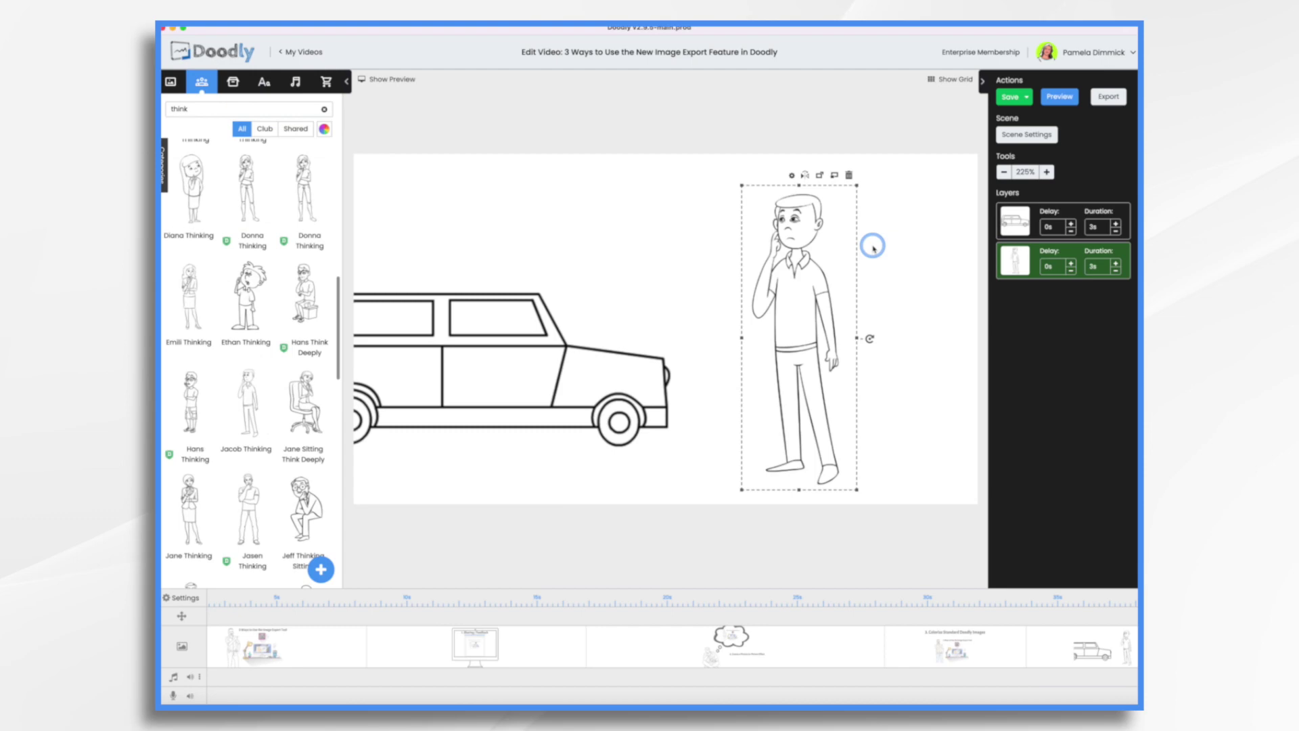
left_click(873, 248)
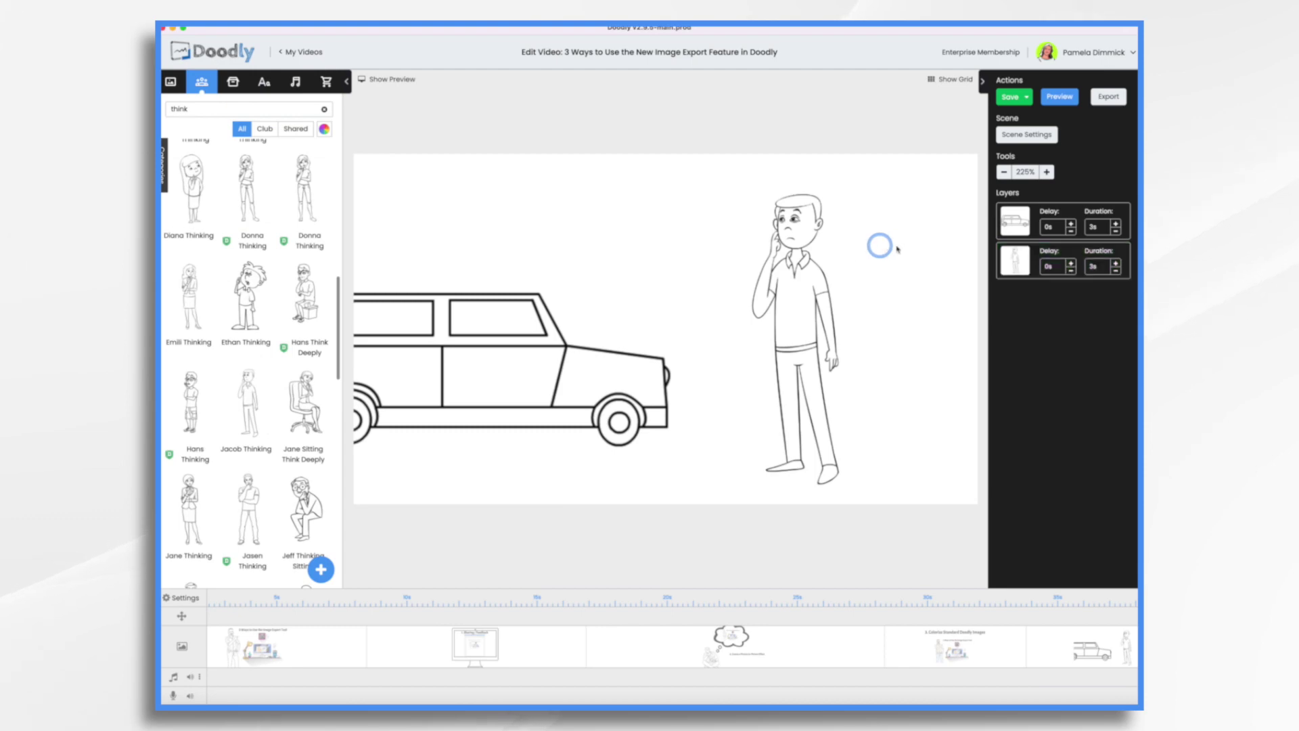
right_click(1086, 643)
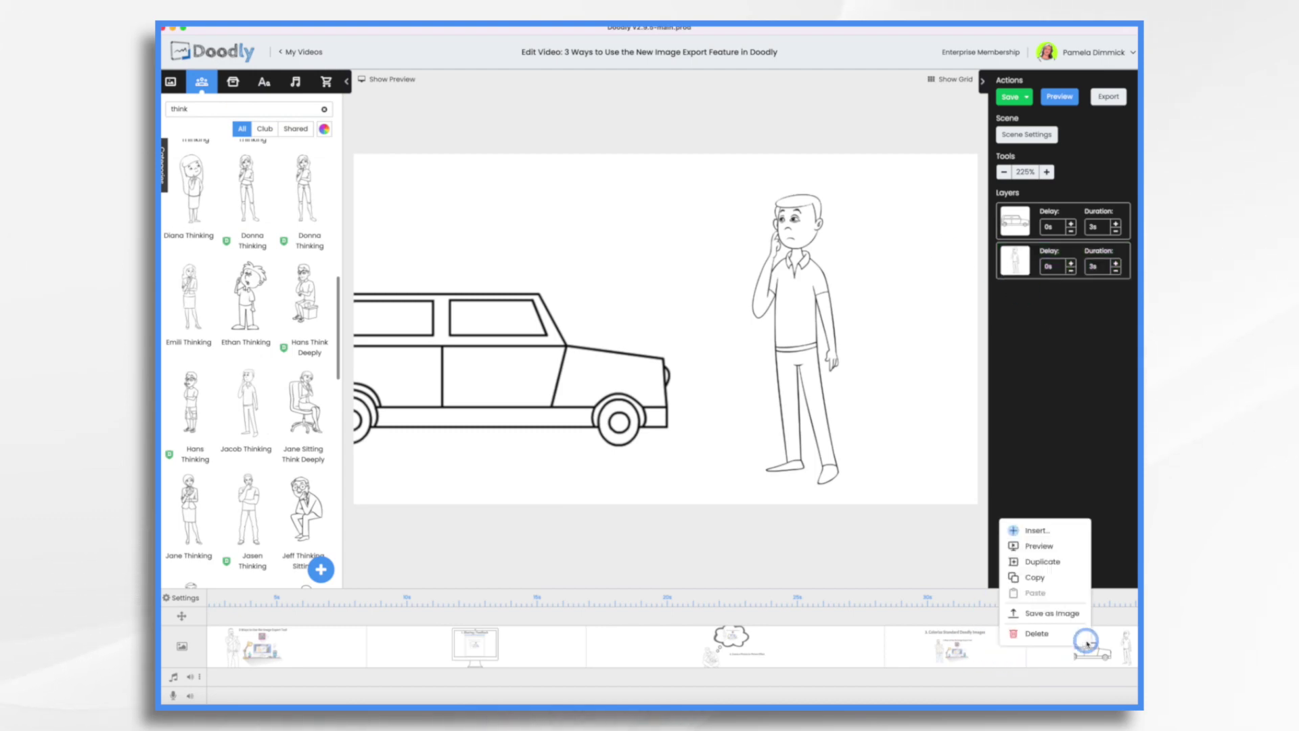
left_click(1058, 614)
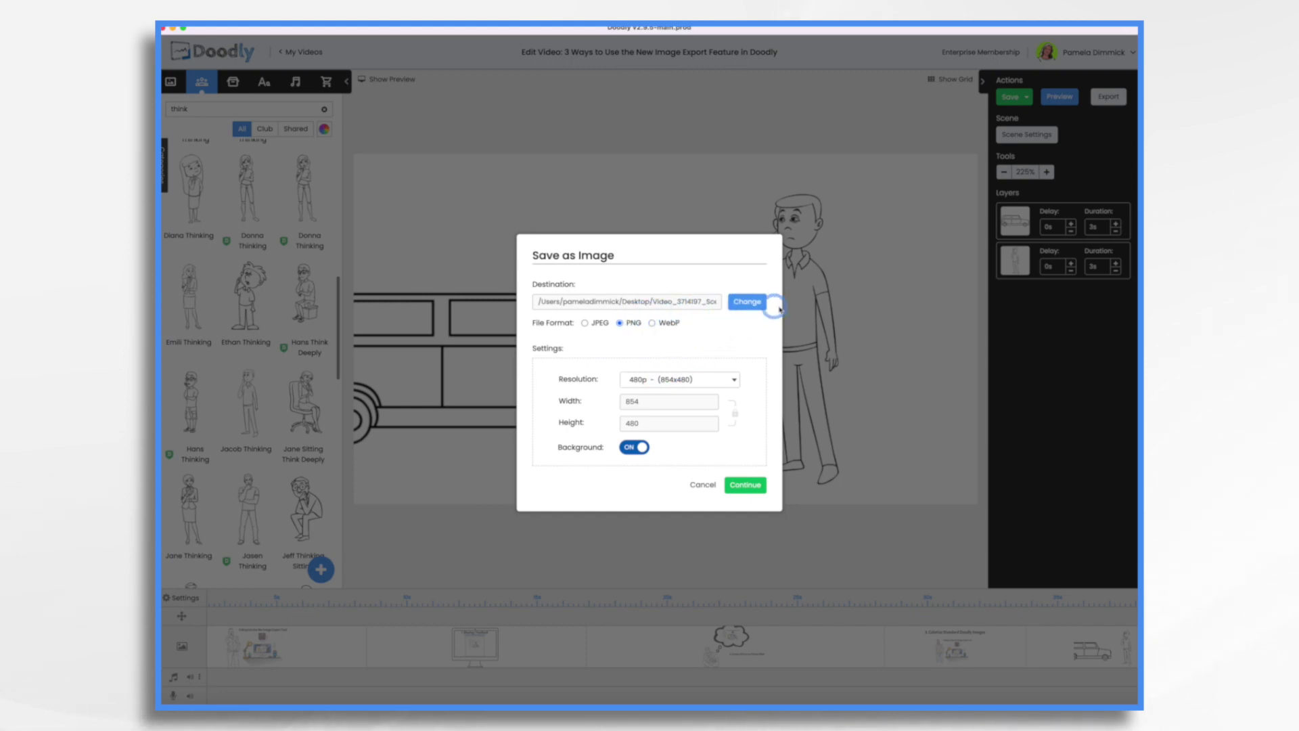
left_click(690, 384)
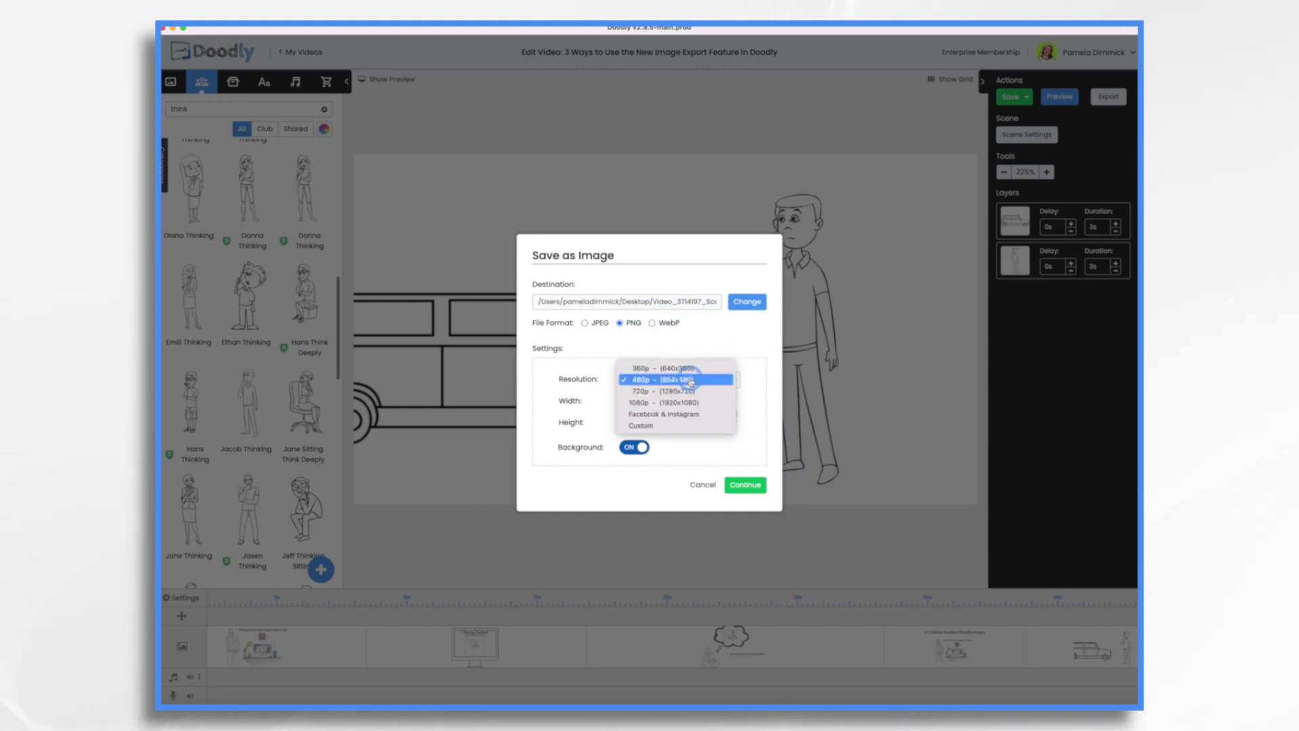
left_click(665, 401)
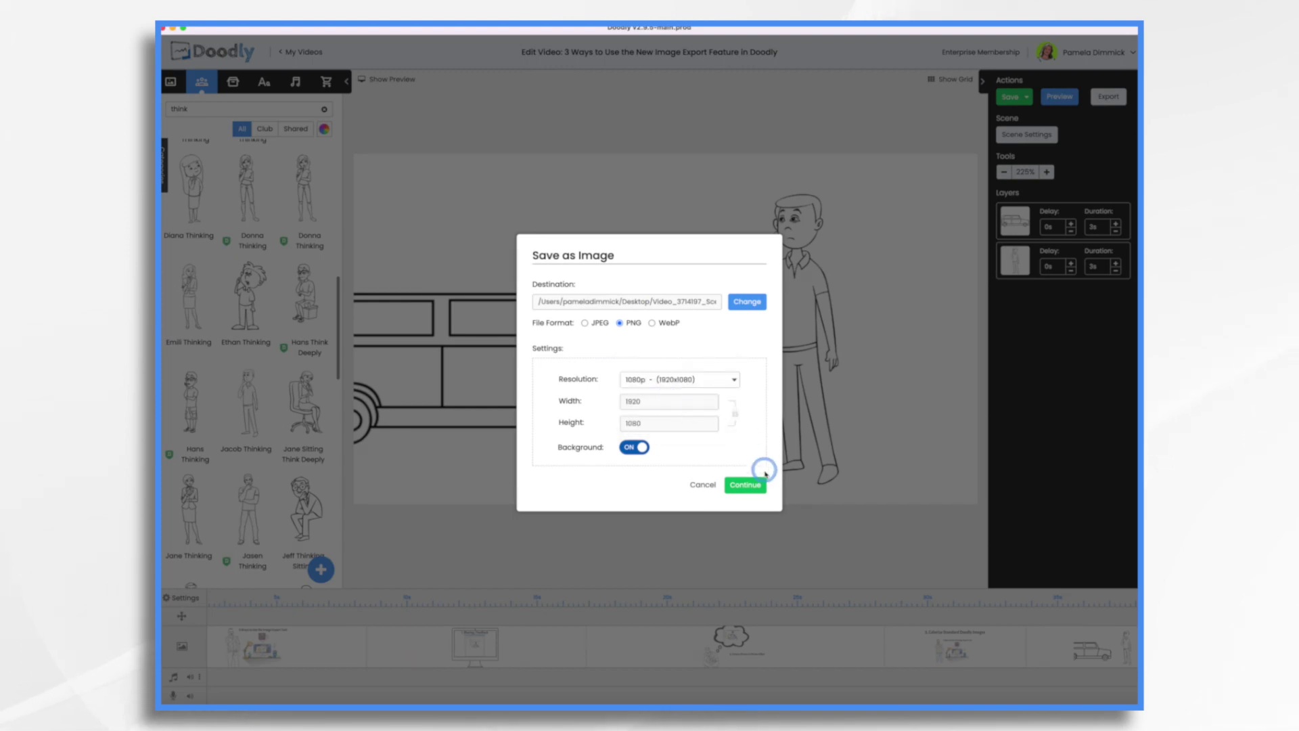
left_click(745, 485)
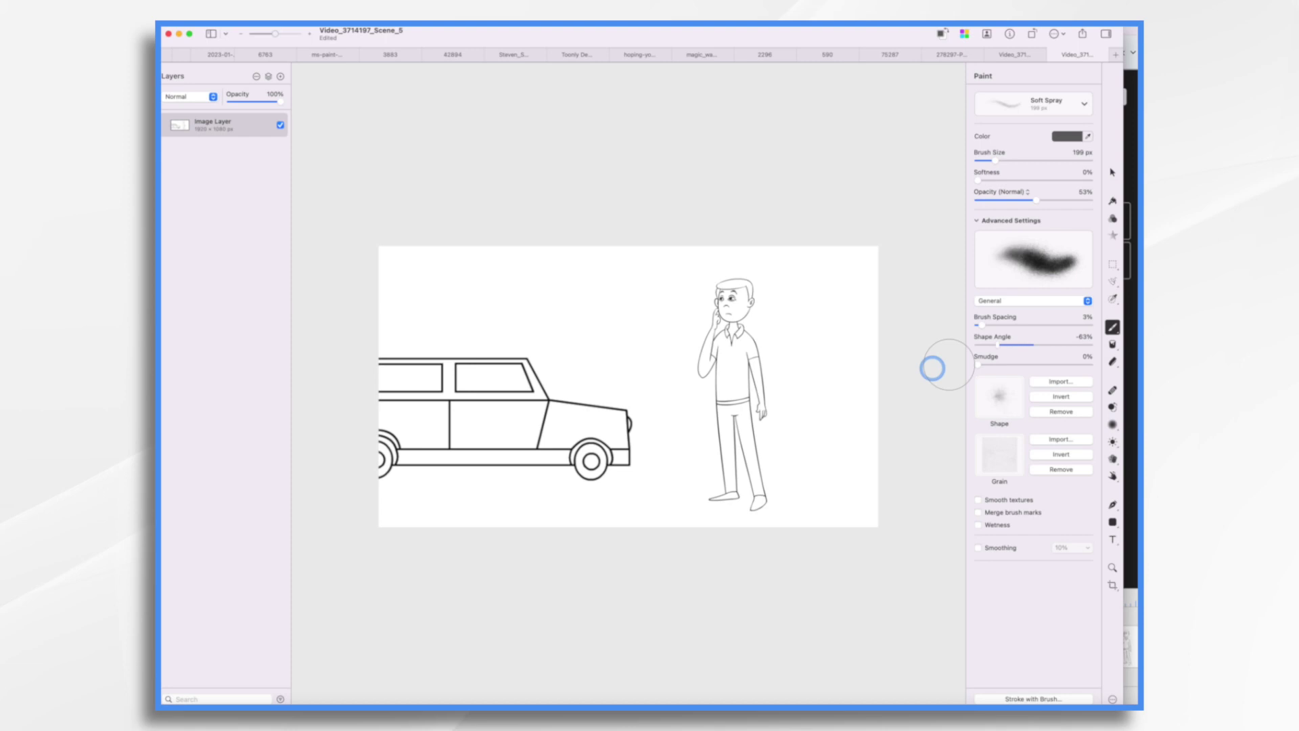
Step: Spray blue across the car's lower body using the Soft Spray paint brush
left_click(1113, 327)
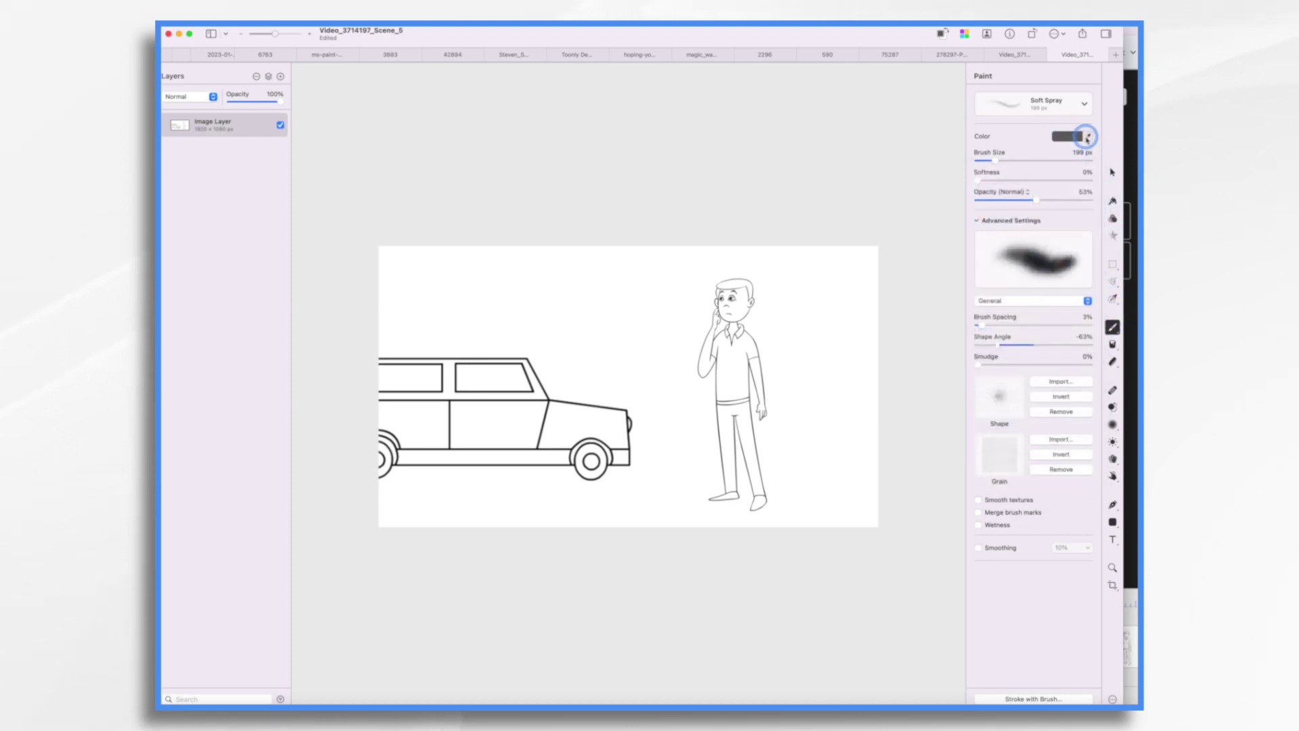
left_click(1045, 108)
left_click(1078, 136)
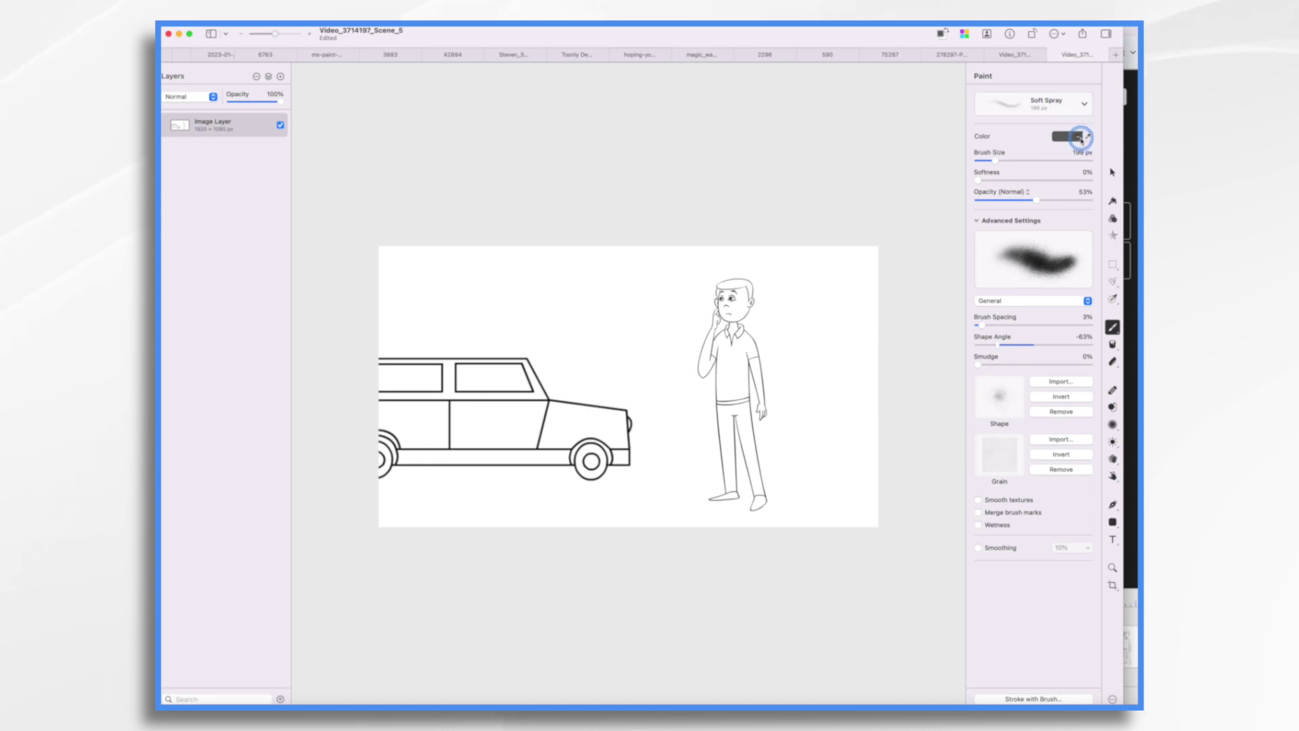
left_click(997, 394)
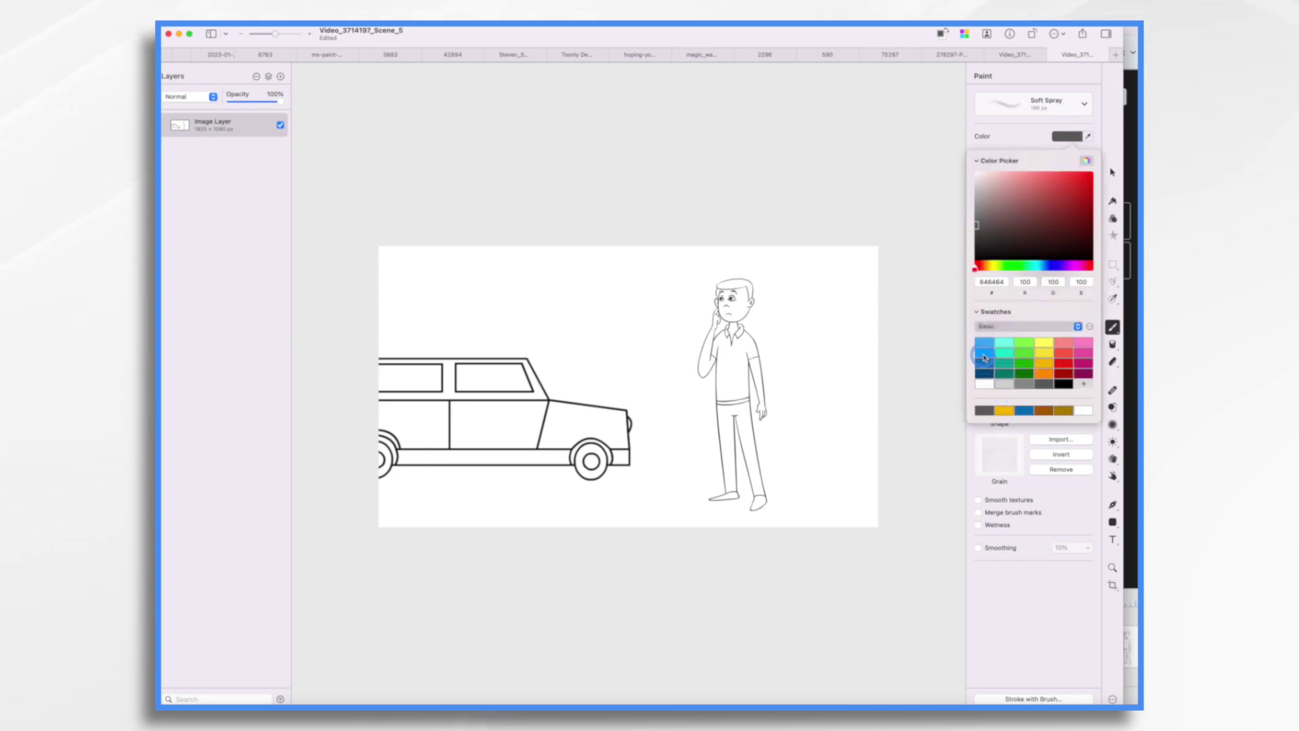
left_click(985, 358)
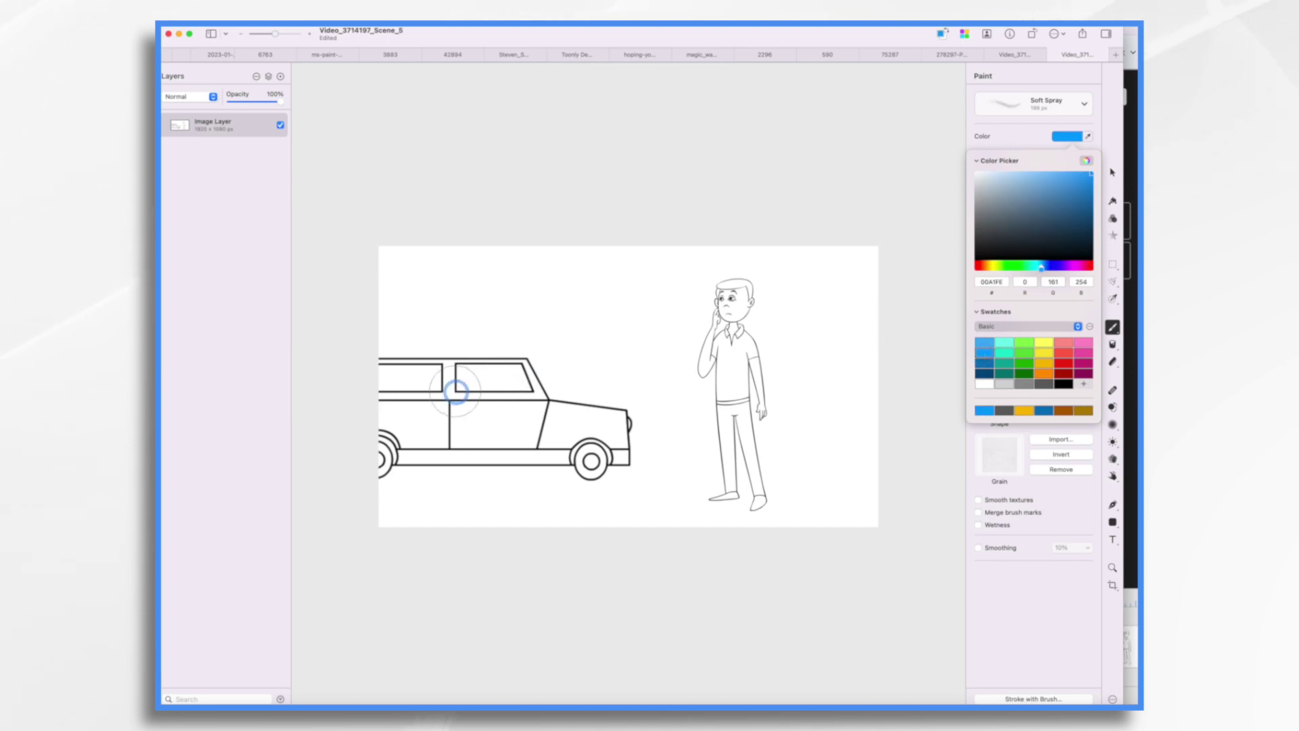
left_click_drag(386, 419, 575, 421)
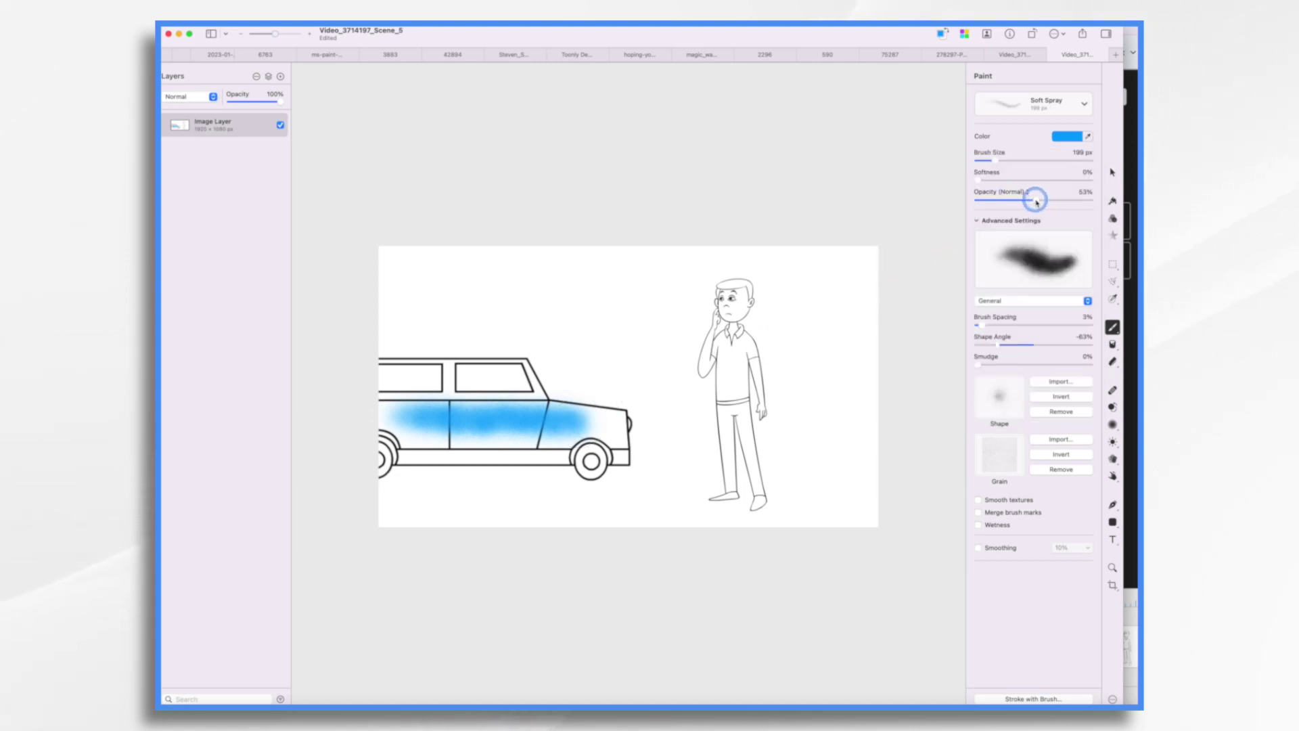
Step: Lower the brush opacity to 10% and repaint the car's body in light blue
left_click_drag(1036, 201, 1020, 201)
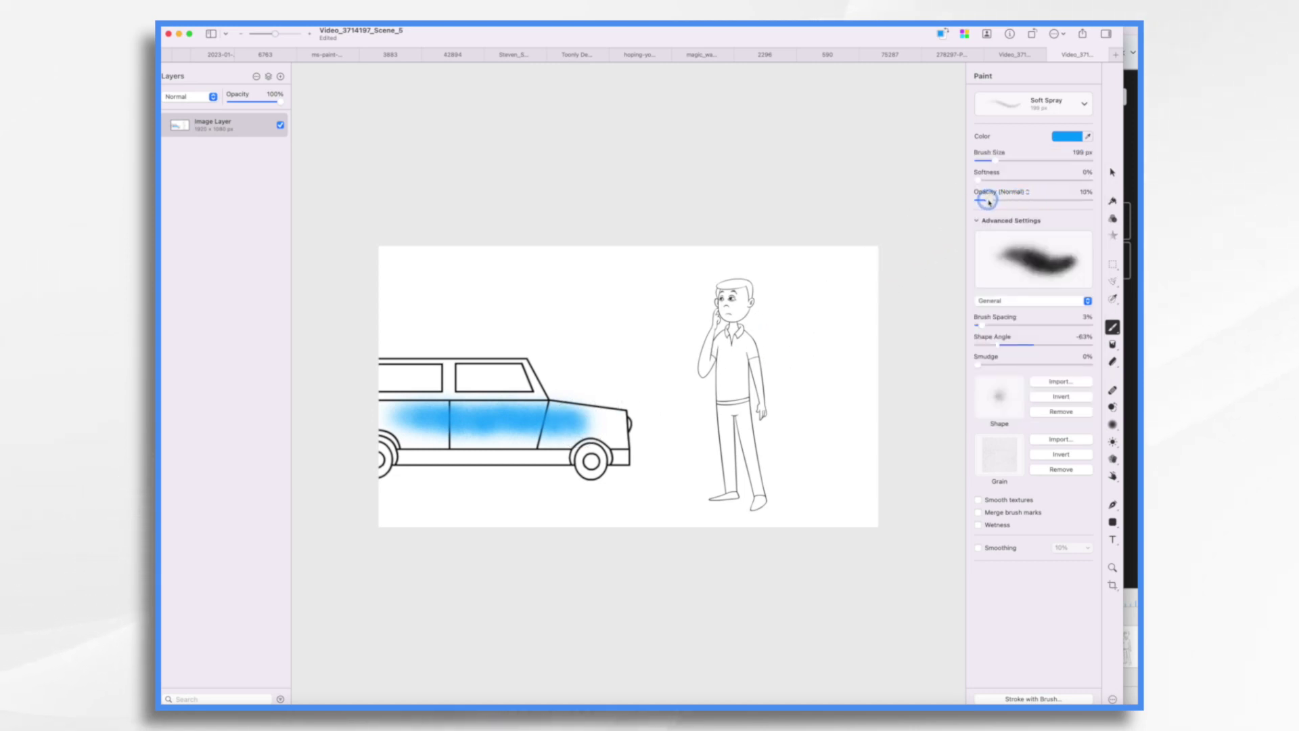
key("super+z")
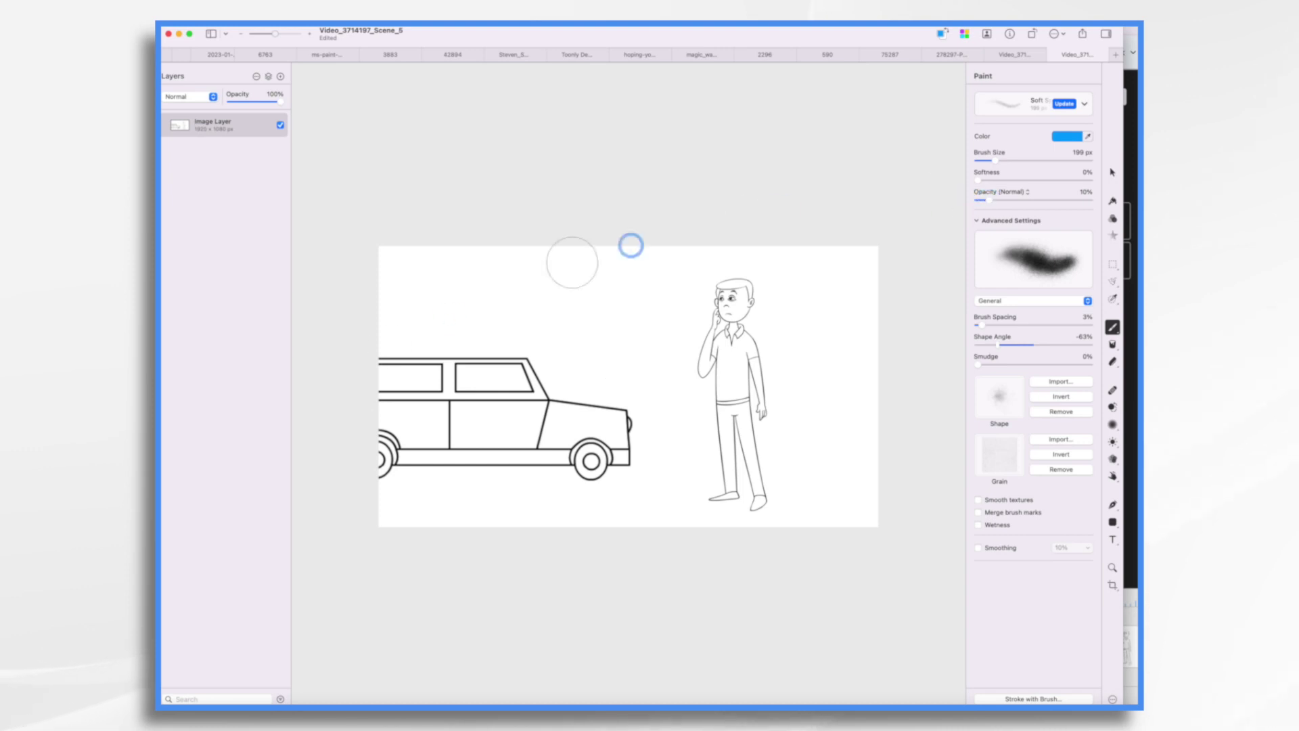
mouse_move(354, 445)
left_mouse_down()
mouse_move(453, 416)
mouse_move(521, 417)
mouse_move(605, 425)
mouse_move(625, 433)
mouse_move(619, 454)
mouse_move(582, 429)
mouse_move(550, 444)
mouse_move(556, 456)
mouse_move(404, 454)
mouse_move(535, 439)
mouse_move(385, 419)
mouse_move(449, 403)
mouse_move(447, 361)
mouse_move(381, 360)
mouse_move(429, 354)
left_mouse_up()
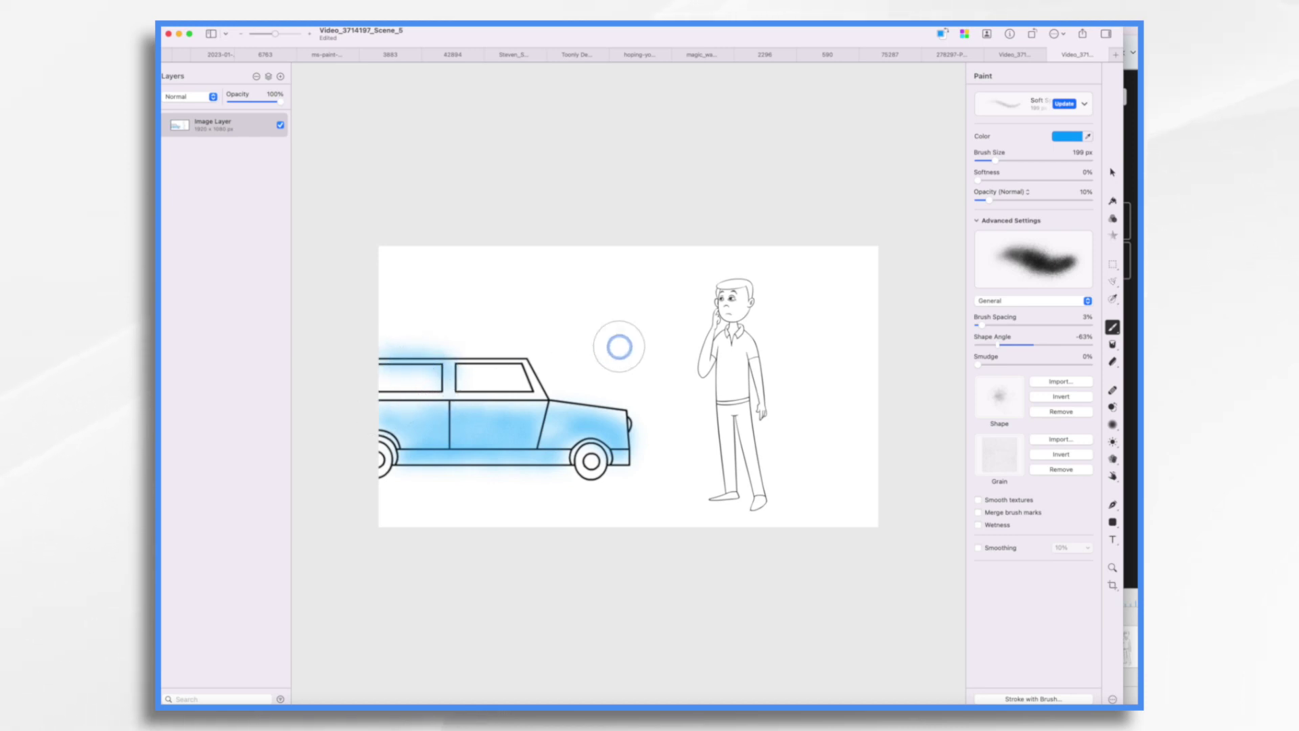
key("super+z")
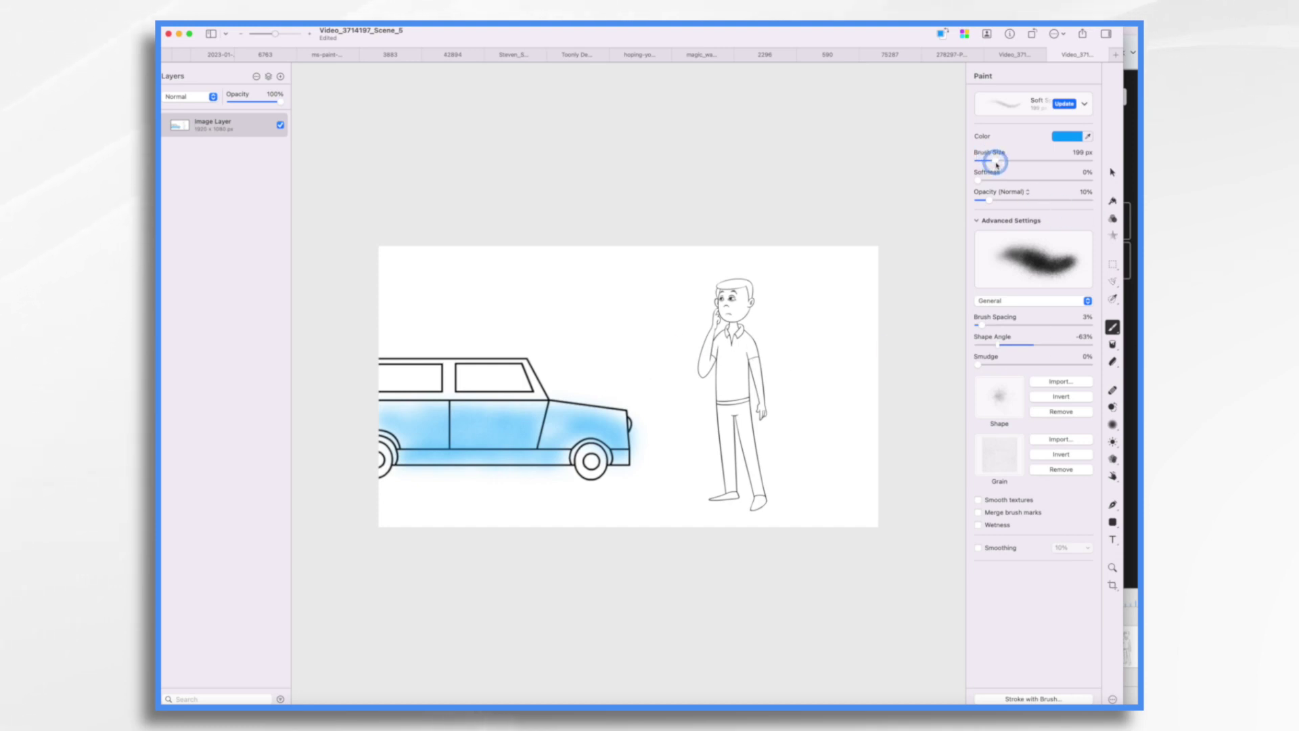
Step: With a 27 px brush, tint the man's trousers grey and his hair yellow
left_click_drag(997, 164, 985, 162)
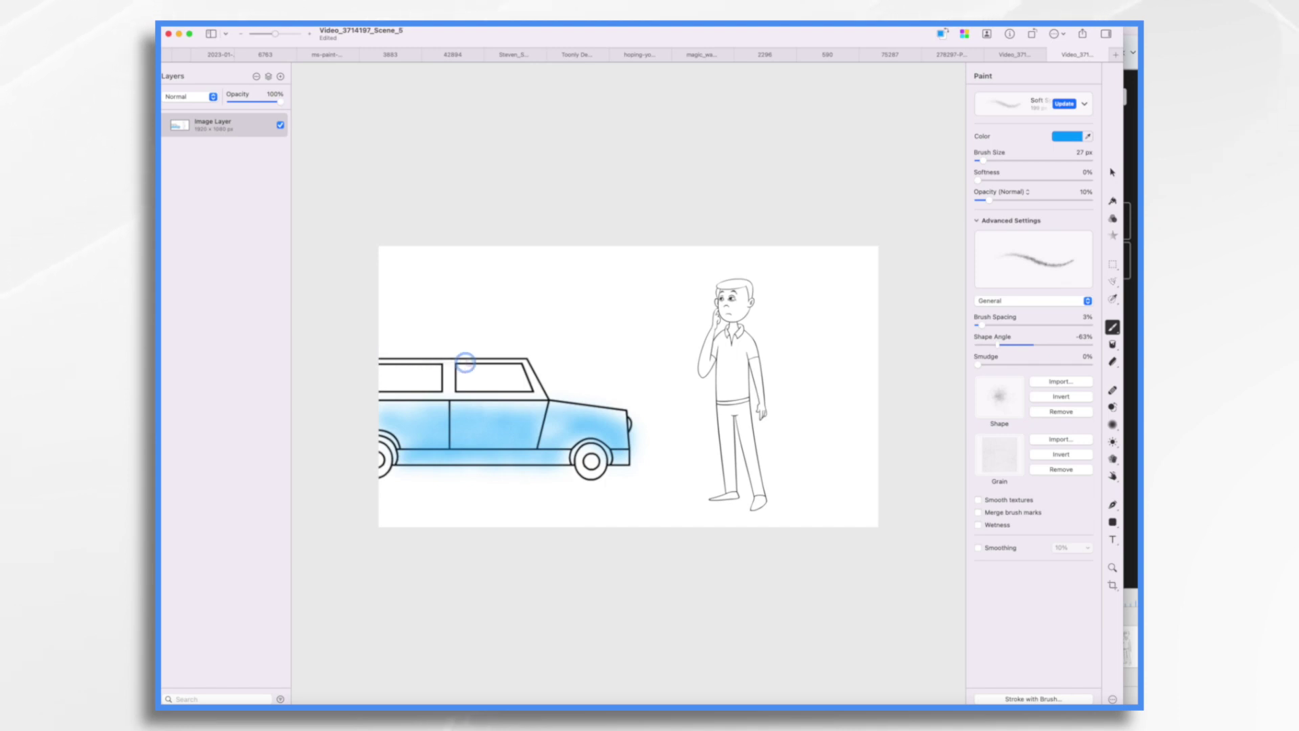
left_click(1078, 138)
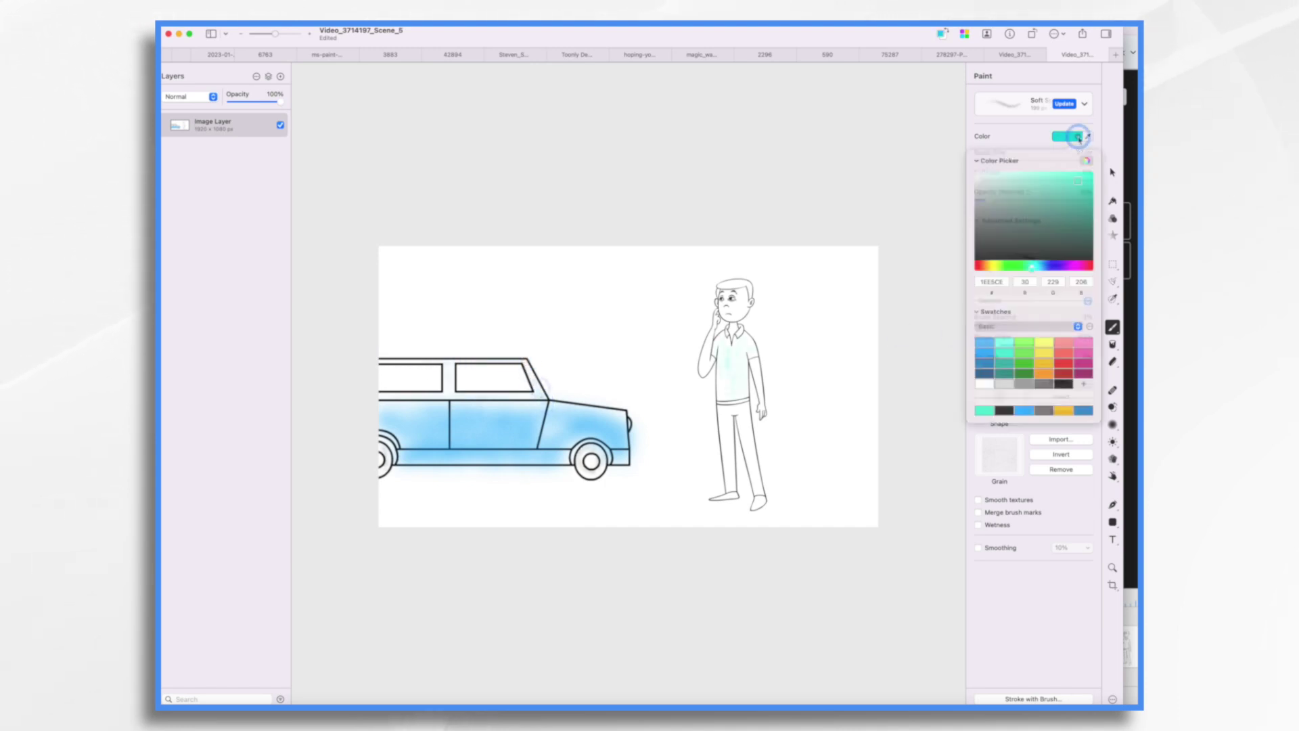
left_click(1025, 384)
mouse_move(721, 407)
left_mouse_down()
mouse_move(723, 440)
mouse_move(728, 413)
left_mouse_up()
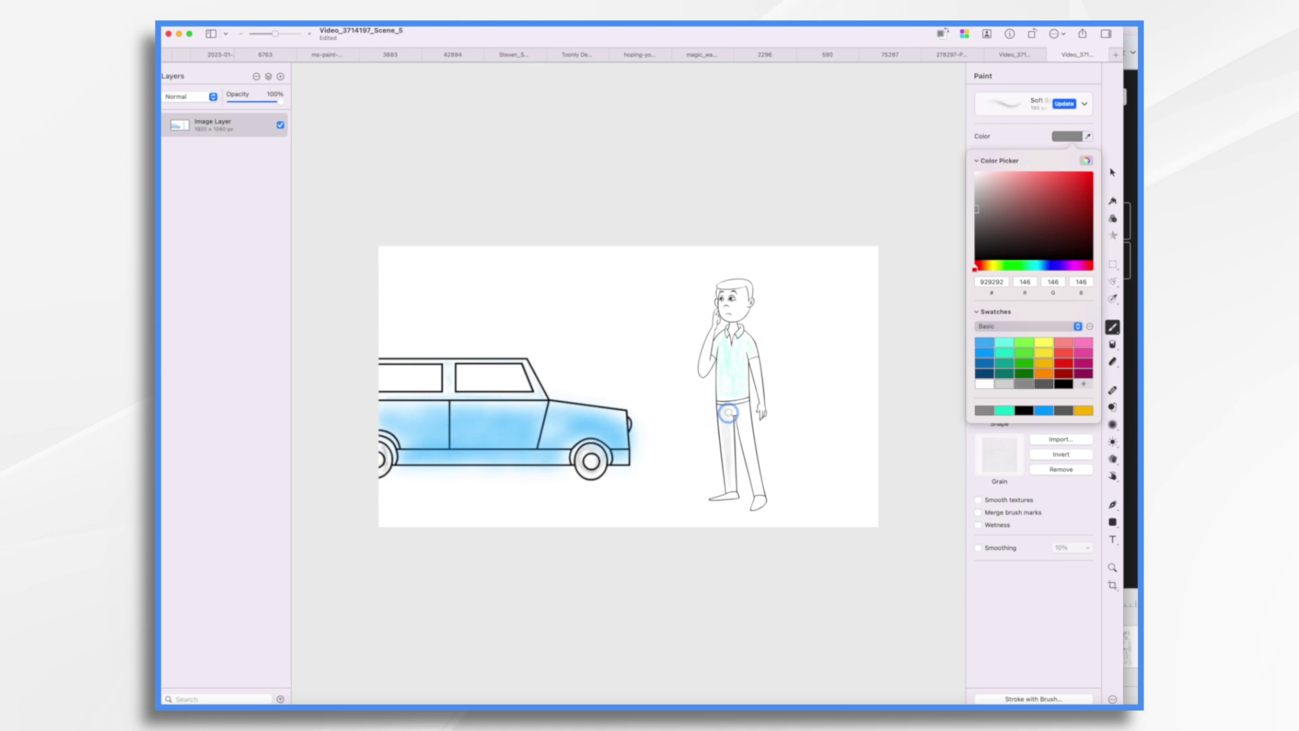
left_click(754, 493)
left_click(1080, 139)
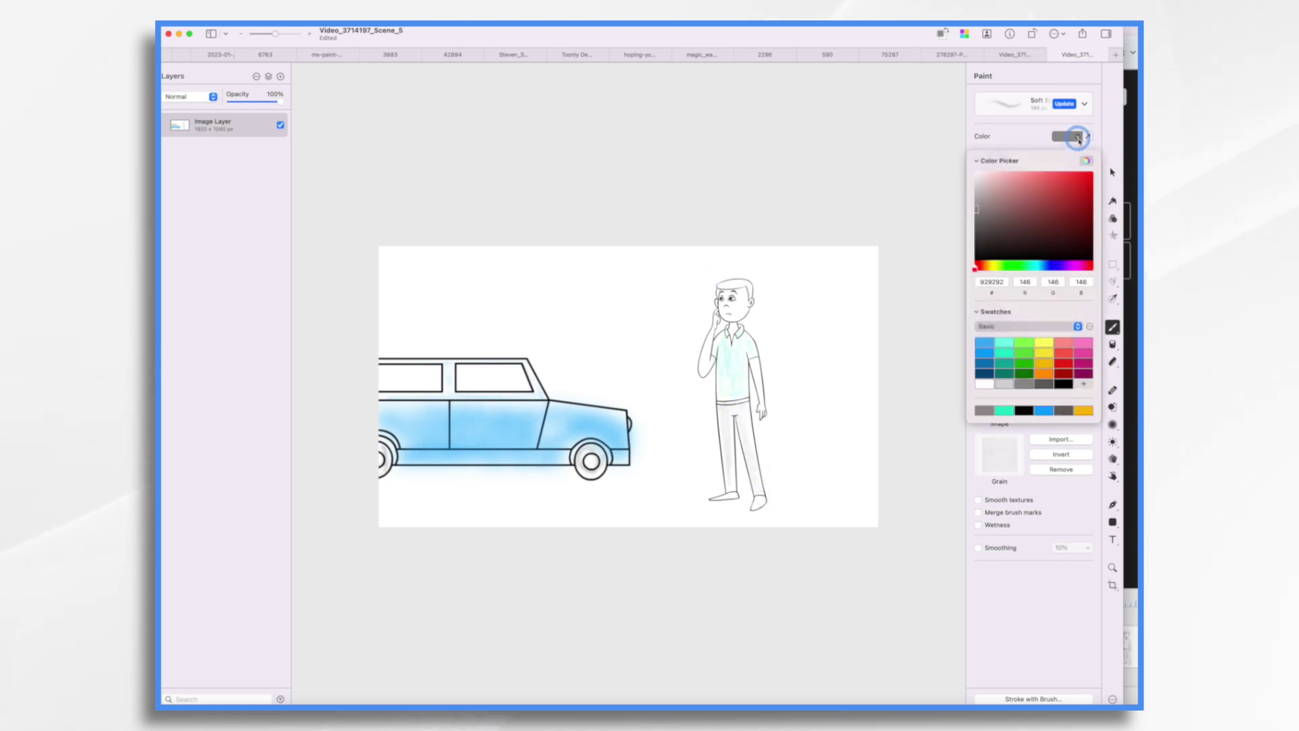
left_click(1048, 353)
left_click_drag(711, 277, 752, 281)
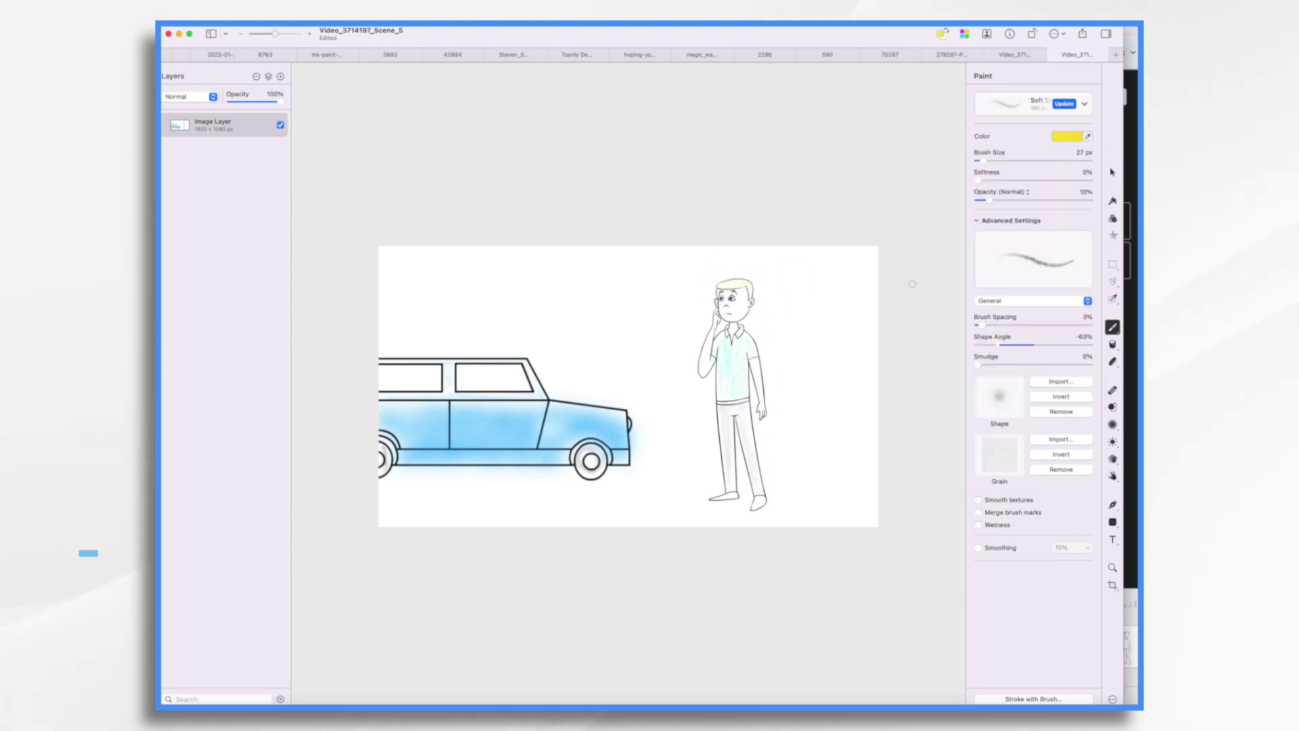